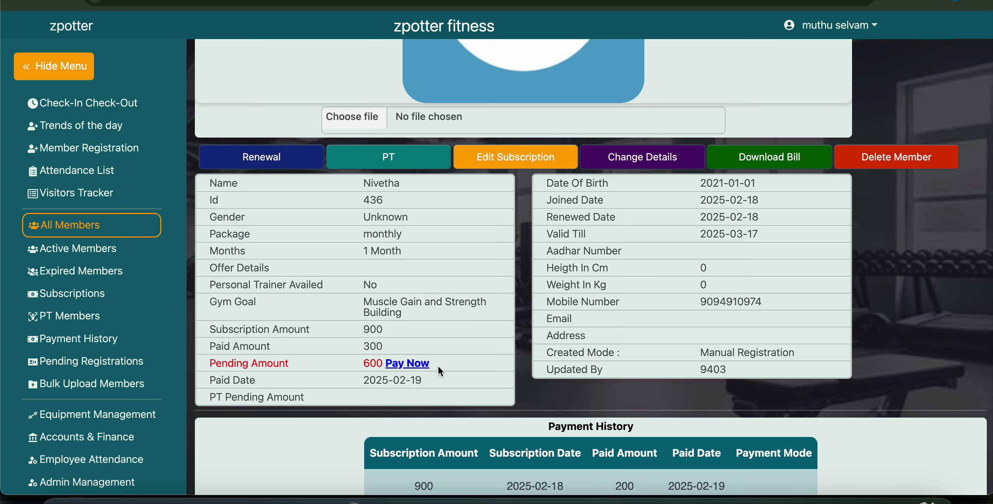
Open the payment form for the pending 600, then cancel back to the member page.
drag(213, 364, 313, 363)
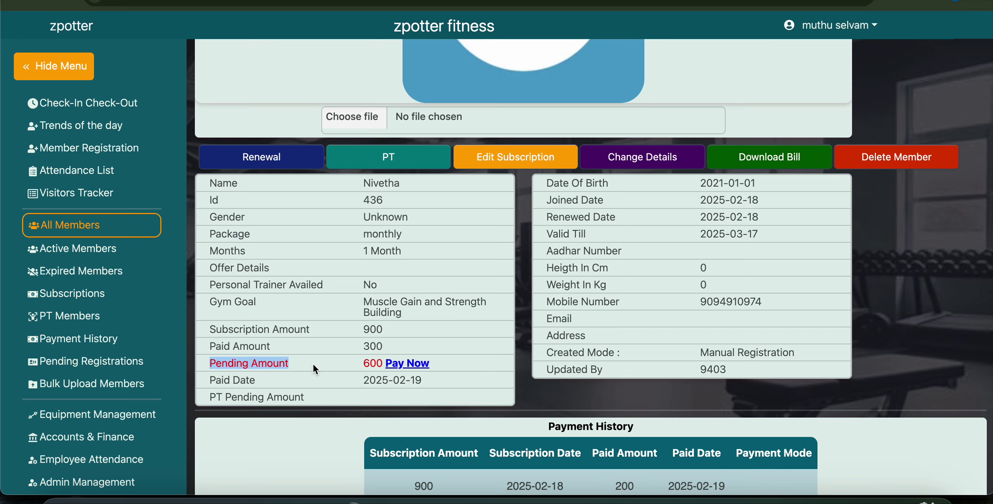
click(456, 321)
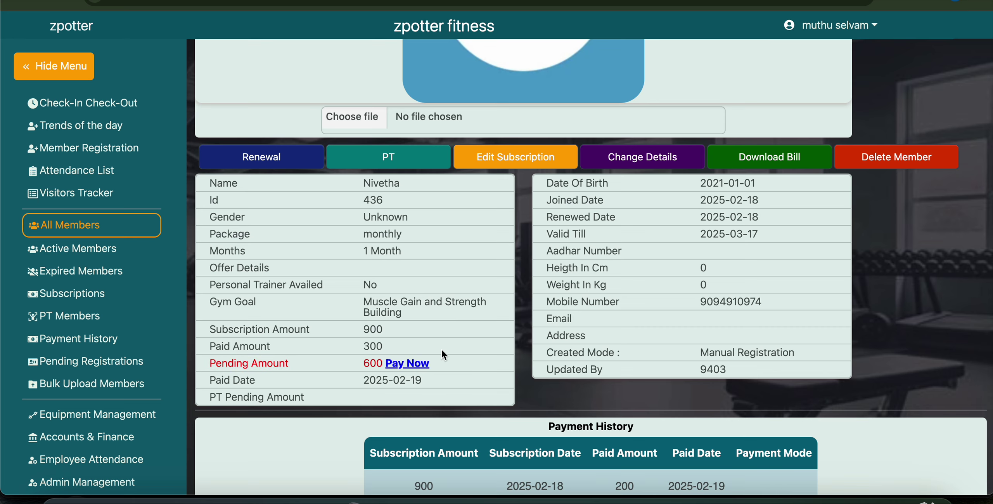
click(409, 364)
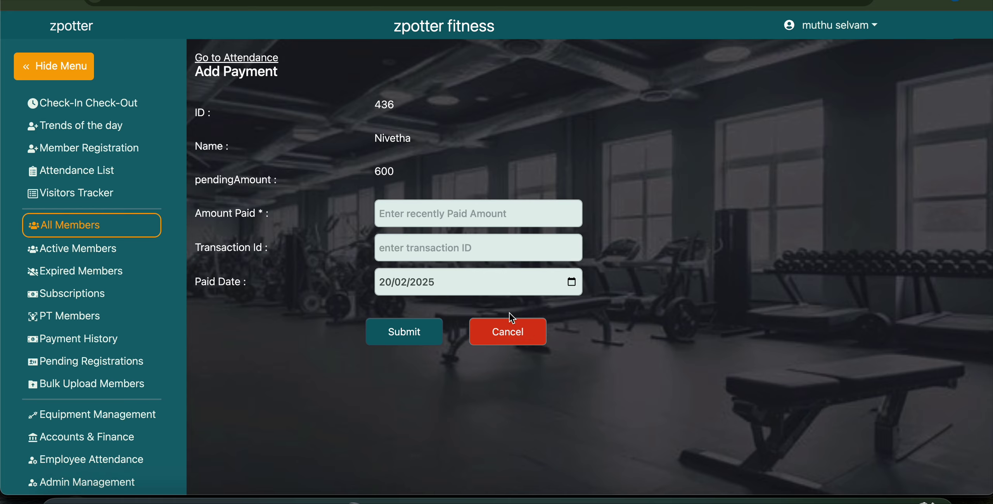
click(509, 329)
Point out the 600 pending amount, then bring up the PT Details form.
scroll(399, 452, down, 5)
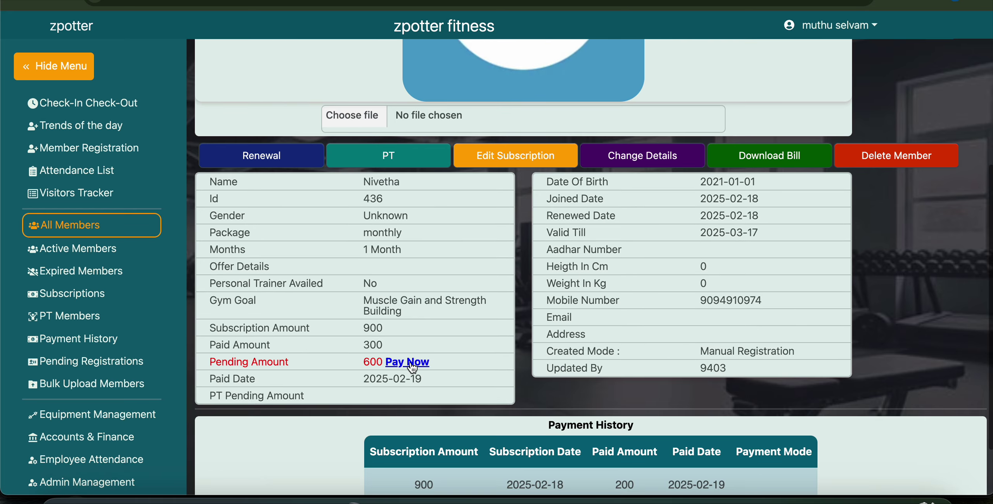
drag(359, 360, 383, 361)
click(464, 354)
scroll(449, 318, up, 1)
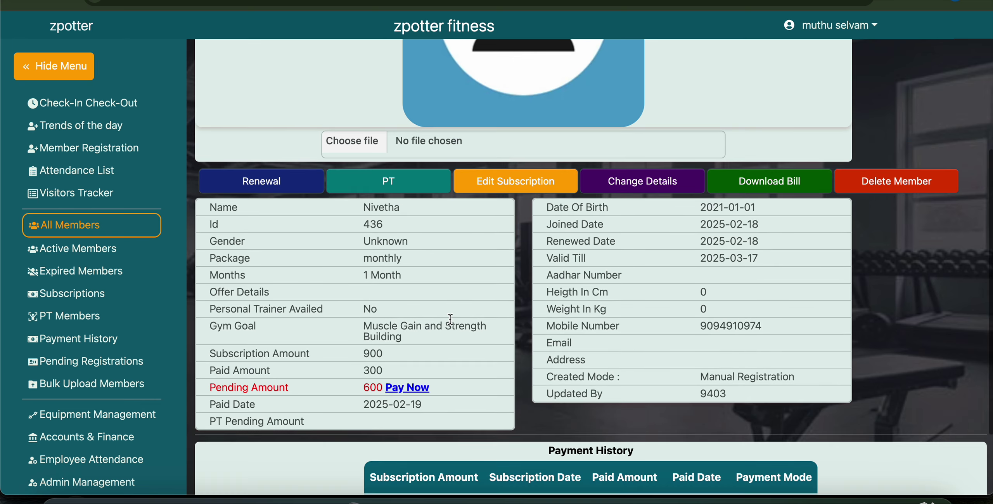
click(393, 184)
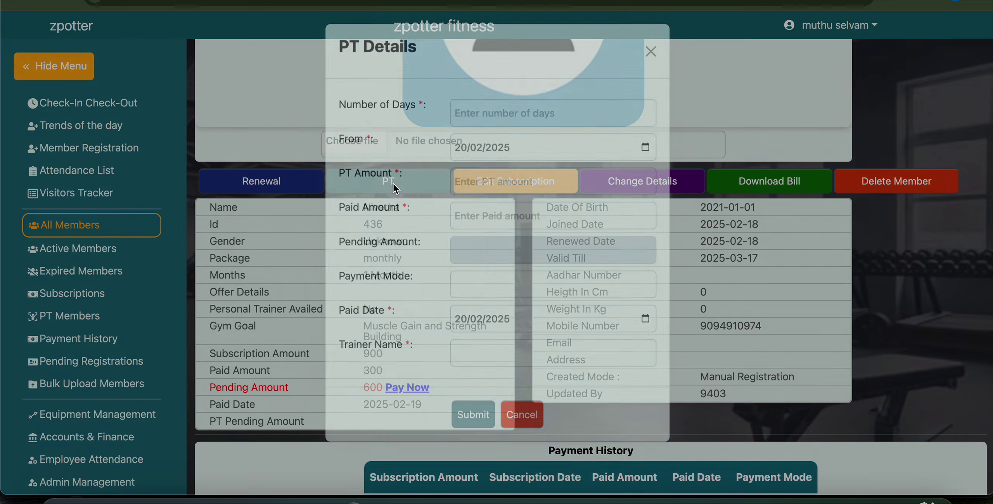
Enter 30 training days, PT amount 10000 and paid amount 5000.
click(501, 129)
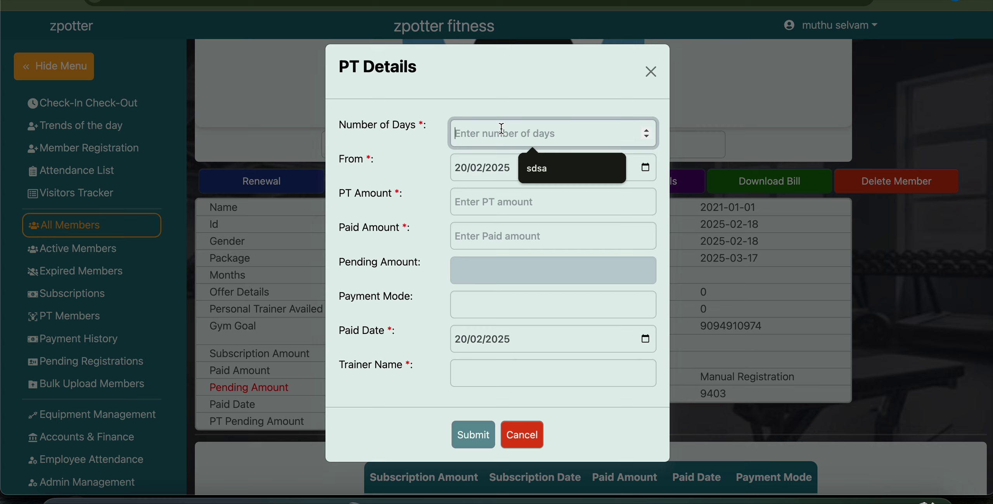
text(30)
click(506, 205)
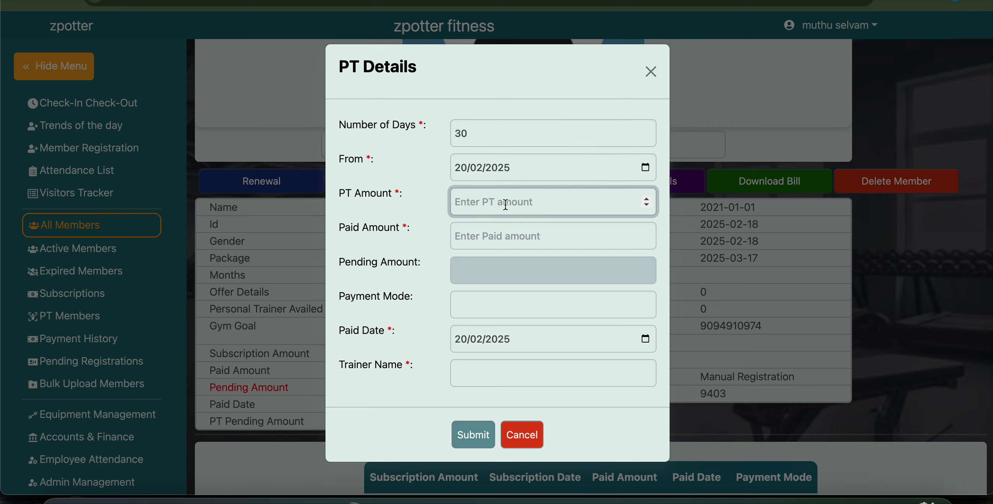
text(10000)
click(502, 236)
text(5000)
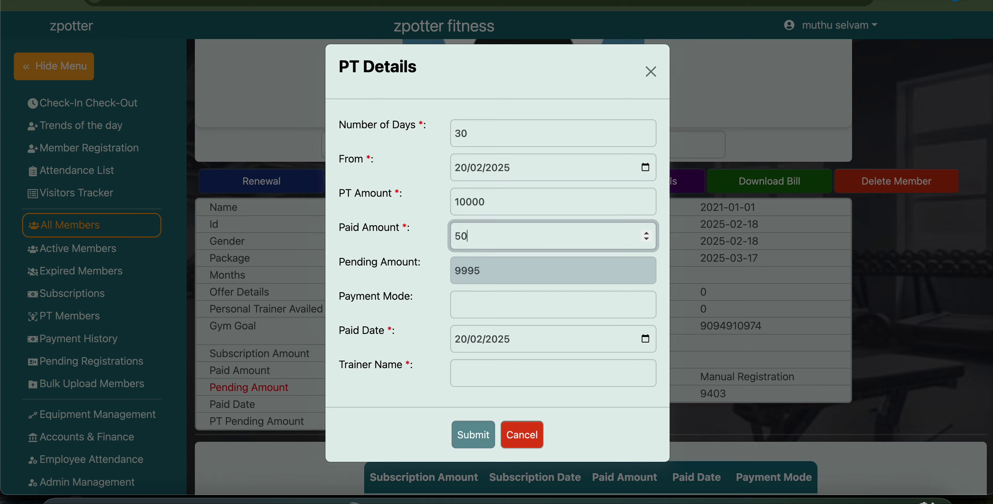
click(475, 276)
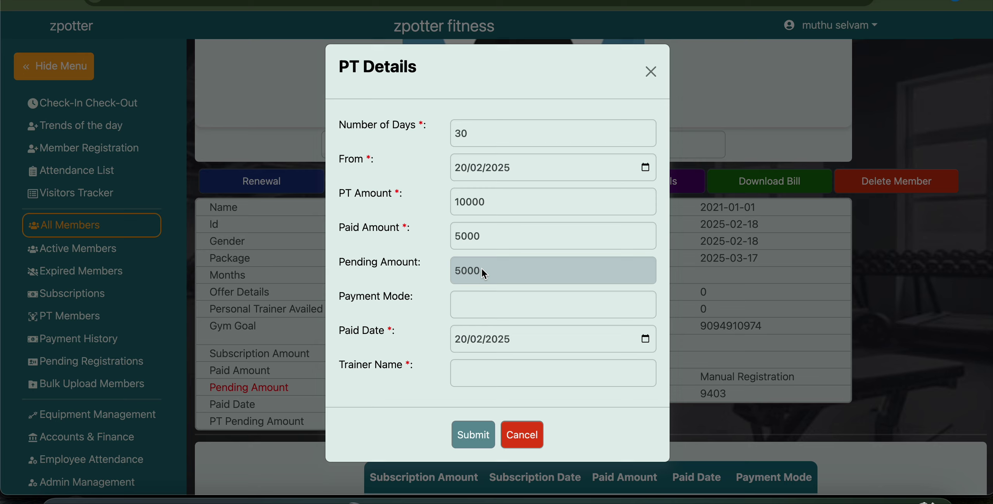
Set payment mode gpay, paid date 20/02/2025, enter the trainer's name, and submit.
click(480, 301)
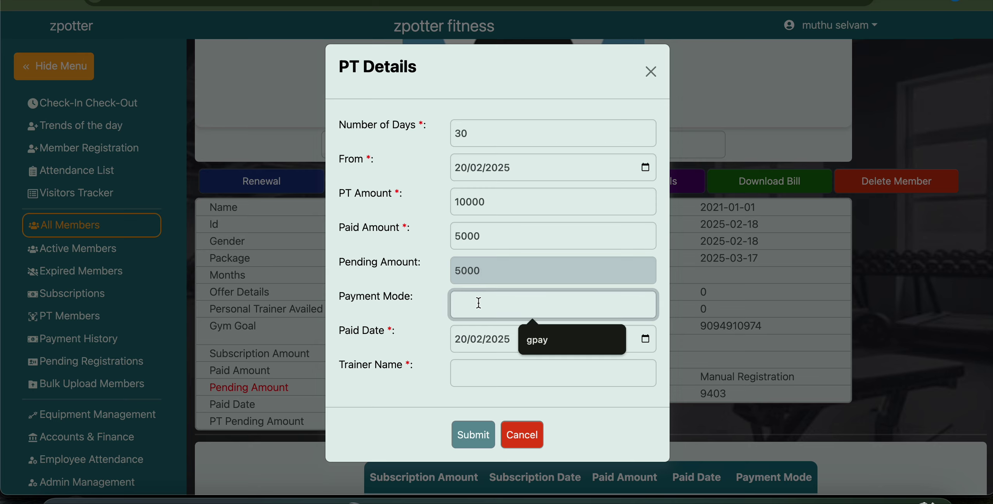
text(gpay)
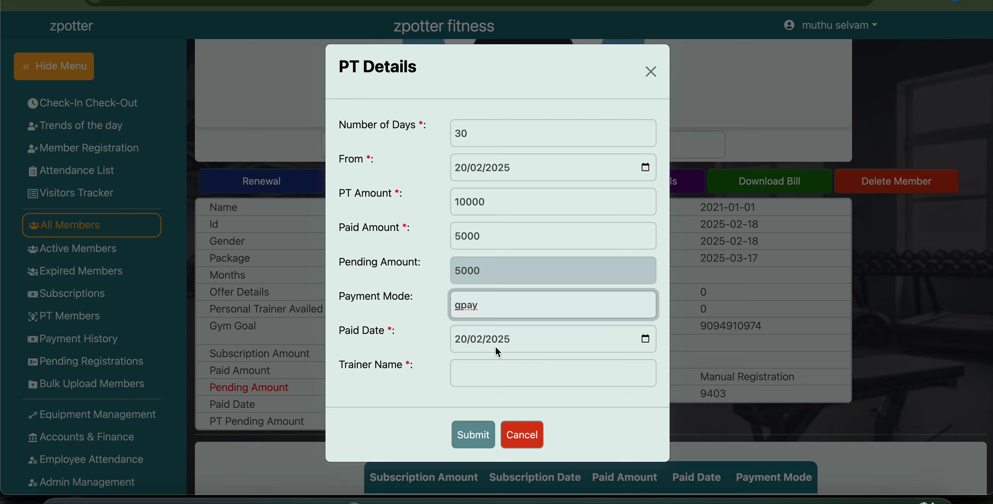
click(646, 339)
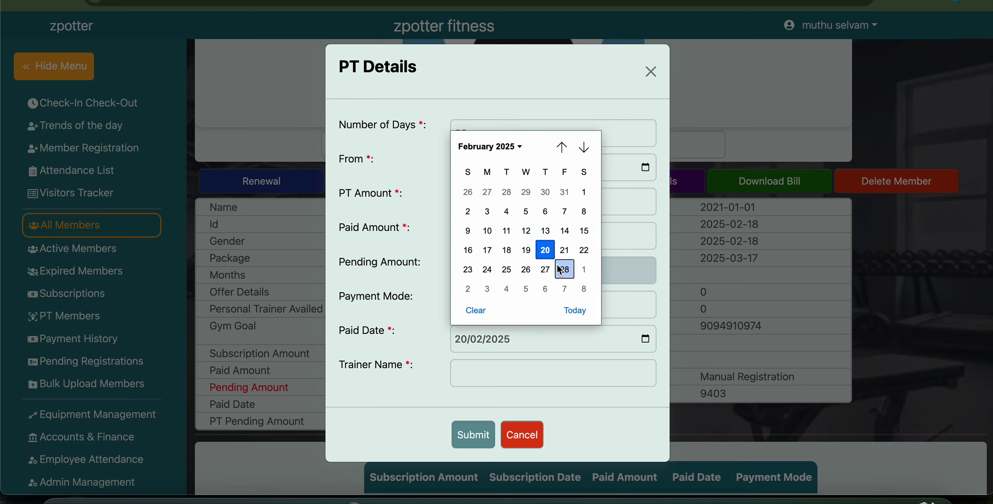
click(546, 252)
click(503, 378)
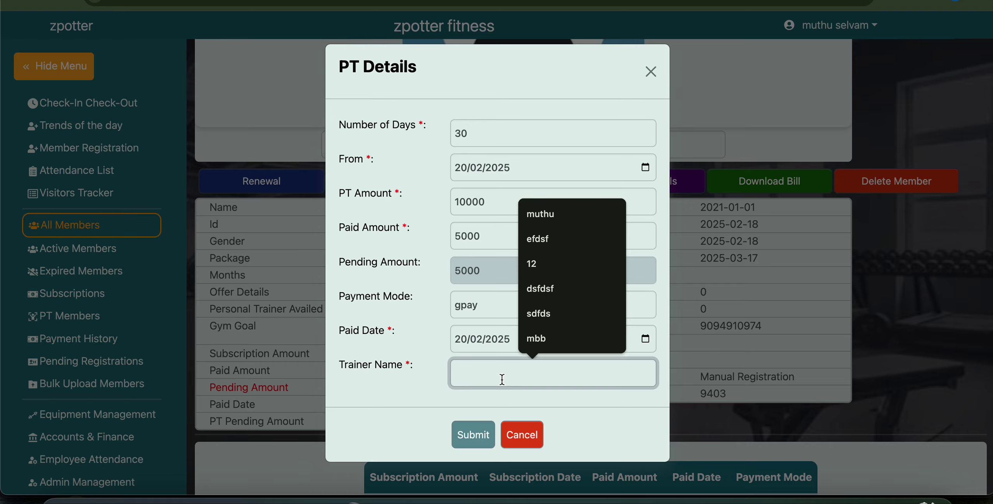
text(Rajesh)
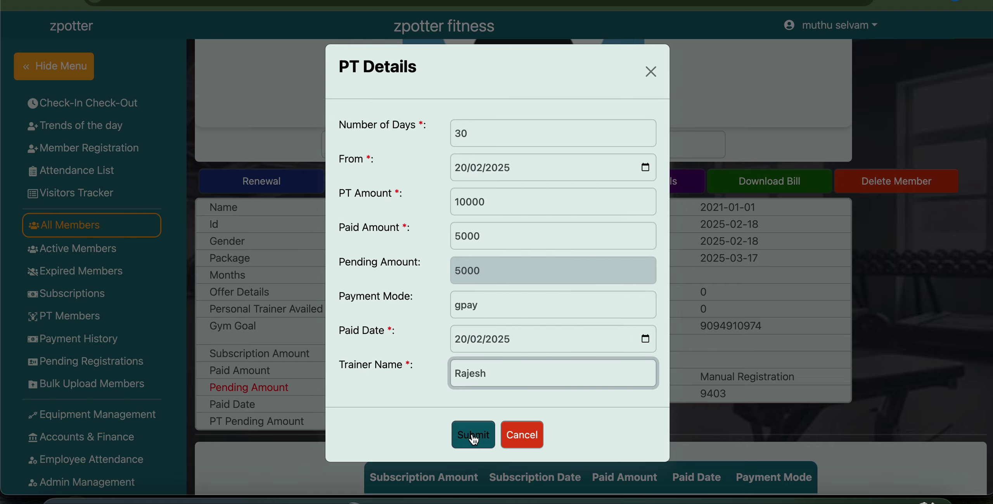
click(474, 435)
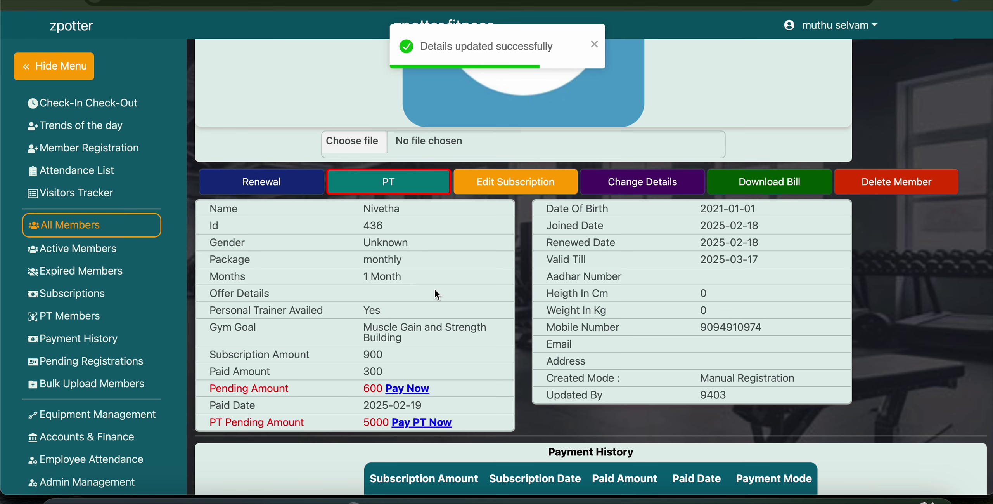
Confirm Personal Trainer Availed shows Yes and PT Pending Amount shows 5000.
scroll(435, 288, down, 3)
drag(210, 227, 378, 217)
click(378, 216)
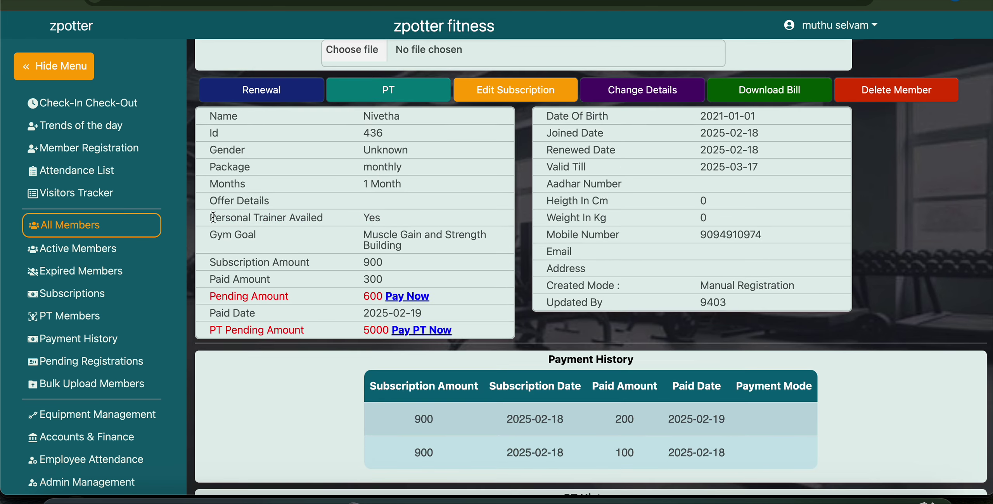
drag(216, 217, 394, 216)
scroll(394, 220, down, 3)
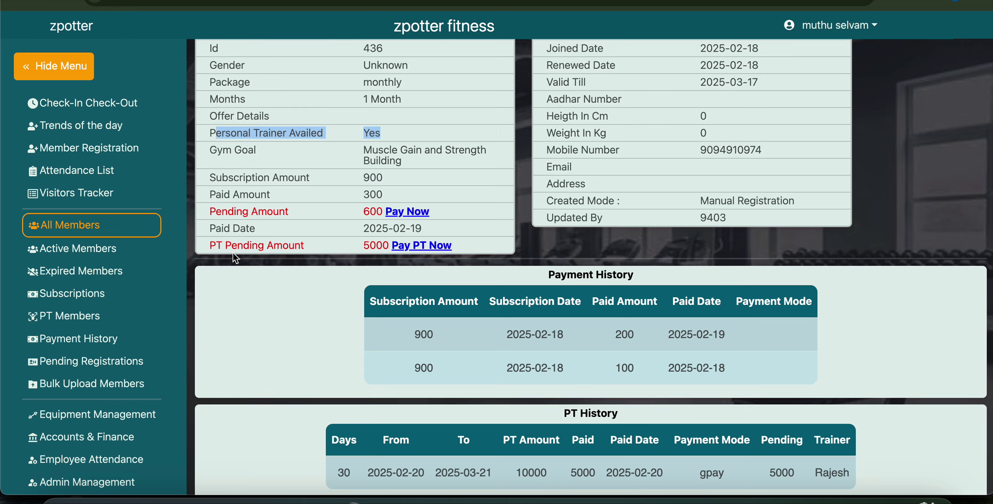
click(208, 246)
drag(210, 248, 311, 250)
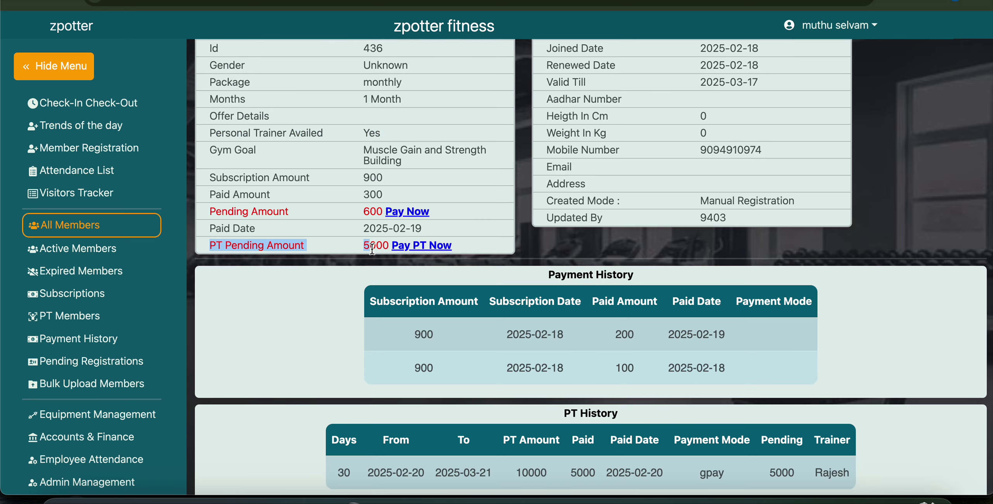
click(437, 247)
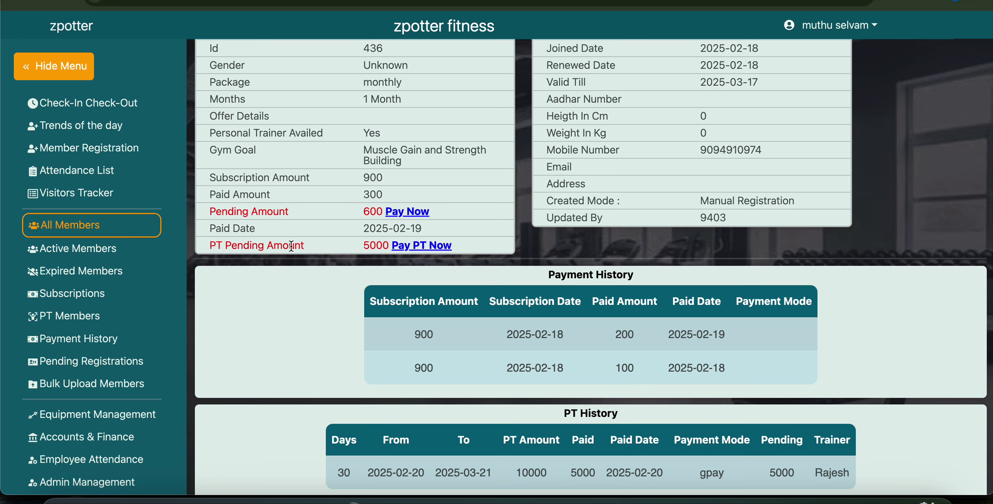
Open the Add PT Payment form for the 5000 PT balance.
scroll(294, 312, down, 8)
scroll(294, 312, down, 1)
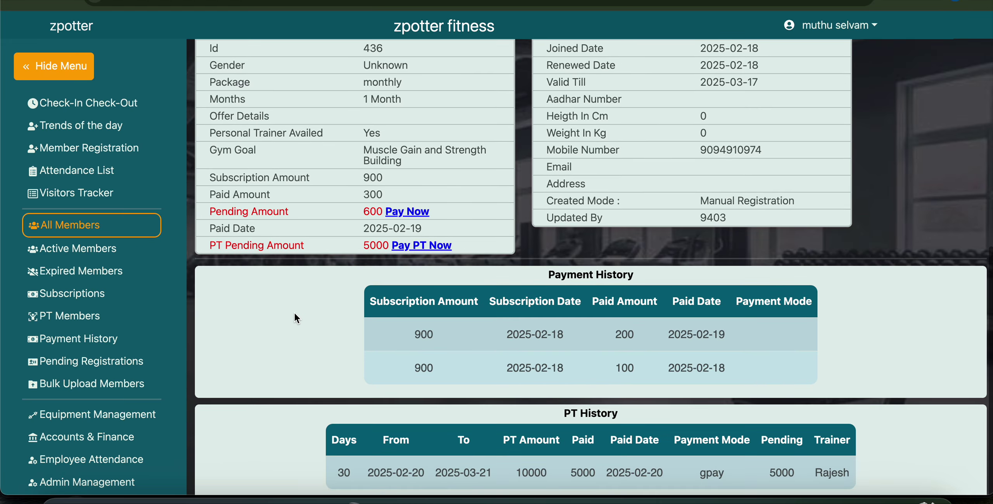
click(427, 249)
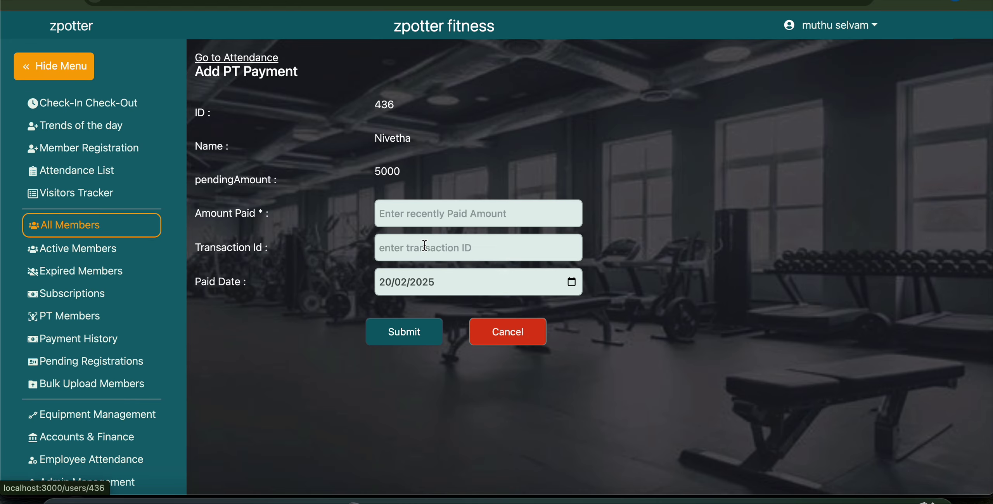
Cancel the PT payment form, and also open and cancel the 600 payment form.
click(406, 202)
click(532, 343)
scroll(391, 274, down, 4)
click(411, 212)
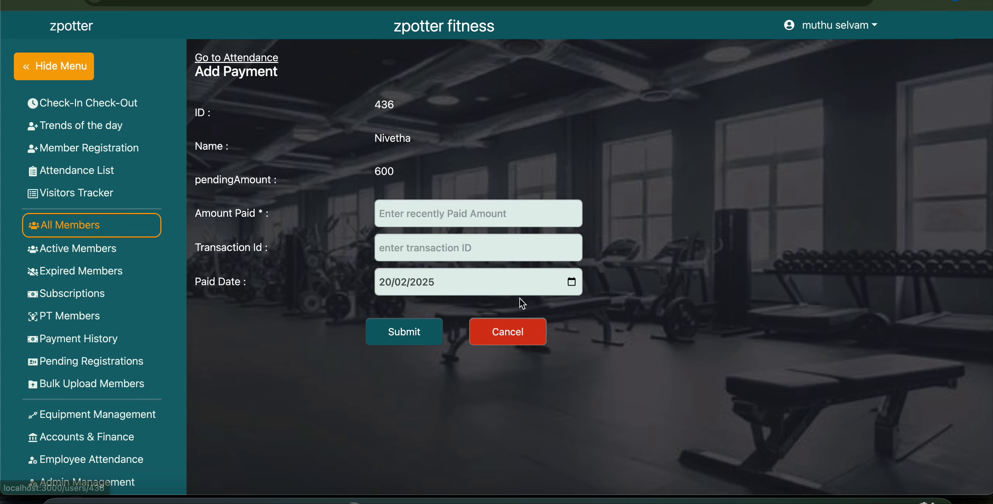
click(530, 338)
Review the Payment History rows and the new 30-day PT History record.
scroll(537, 266, down, 8)
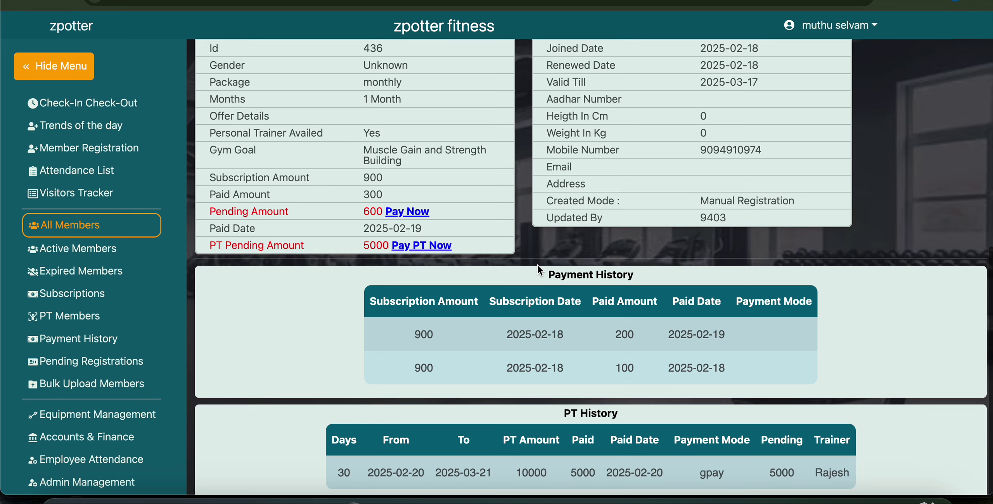
scroll(538, 265, down, 4)
drag(407, 139, 568, 194)
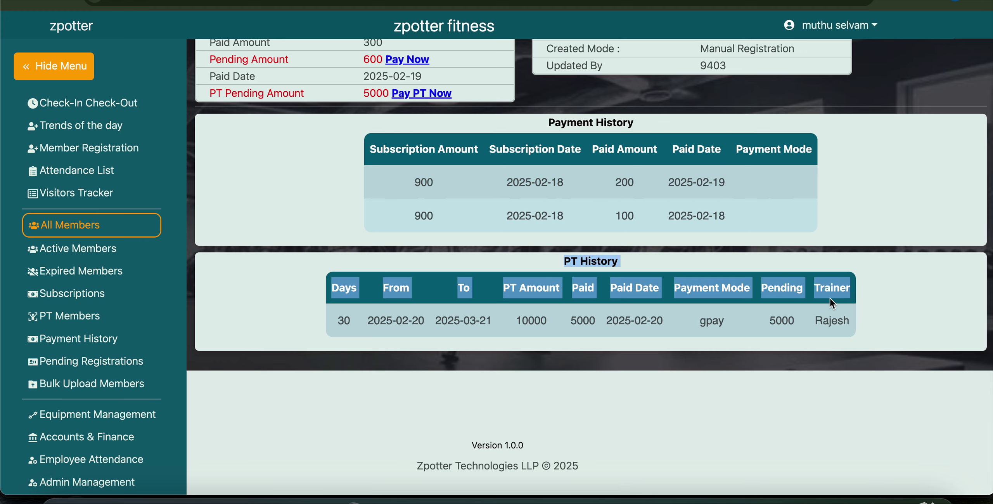
drag(658, 149, 695, 189)
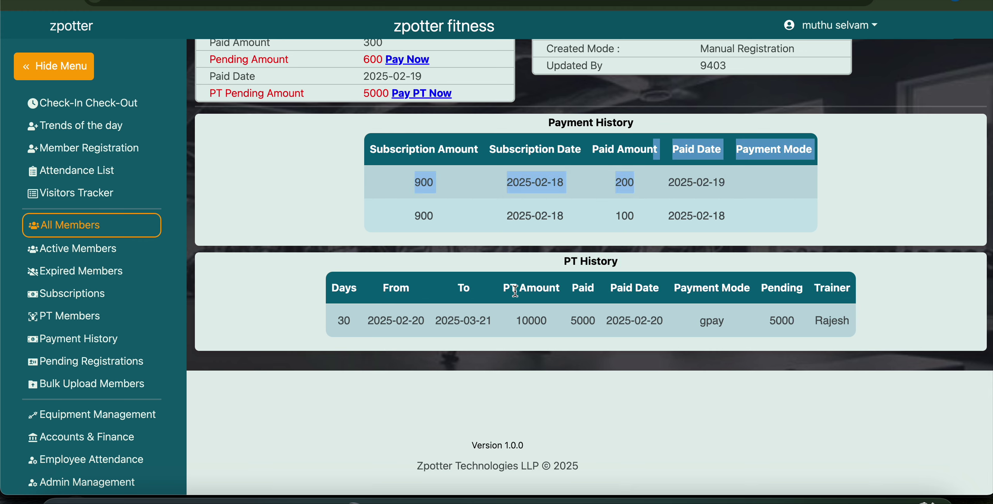
drag(516, 290, 619, 326)
click(937, 268)
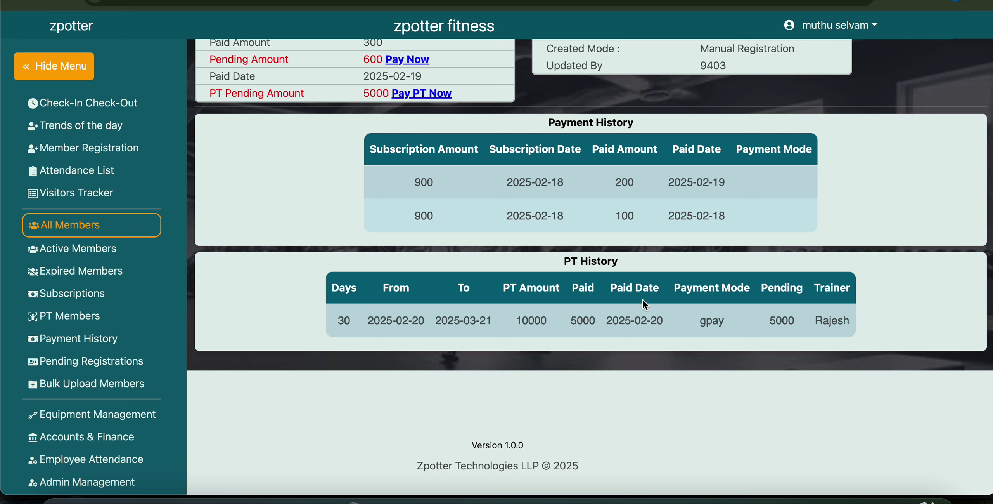
drag(367, 296, 611, 335)
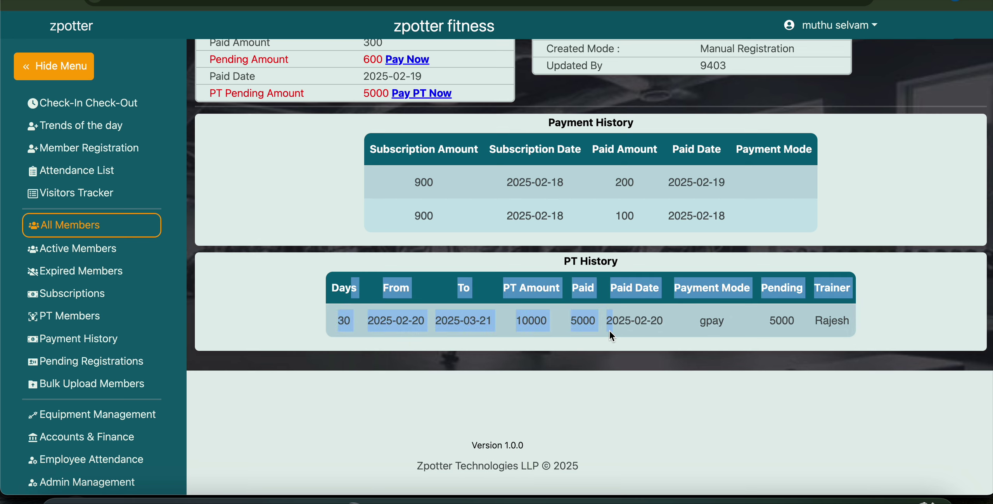
click(294, 284)
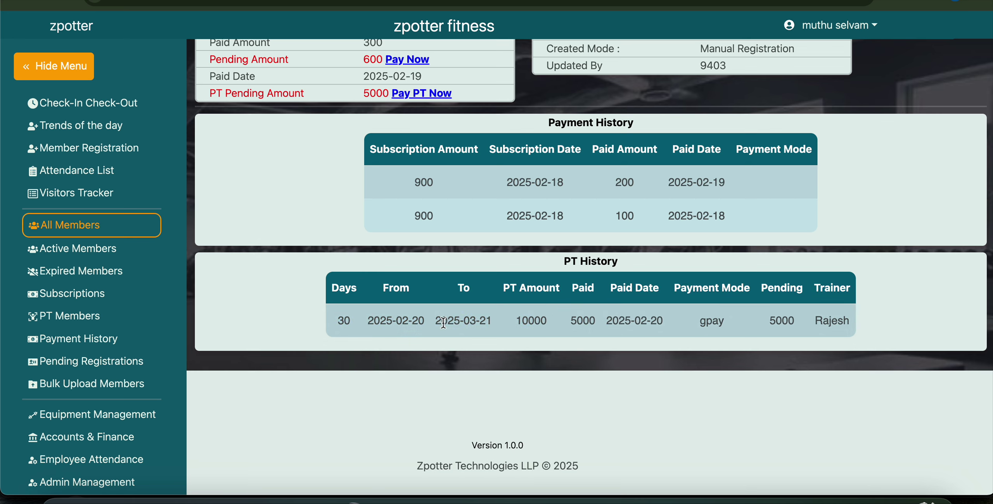
drag(436, 322, 509, 320)
scroll(509, 320, up, 10)
click(396, 210)
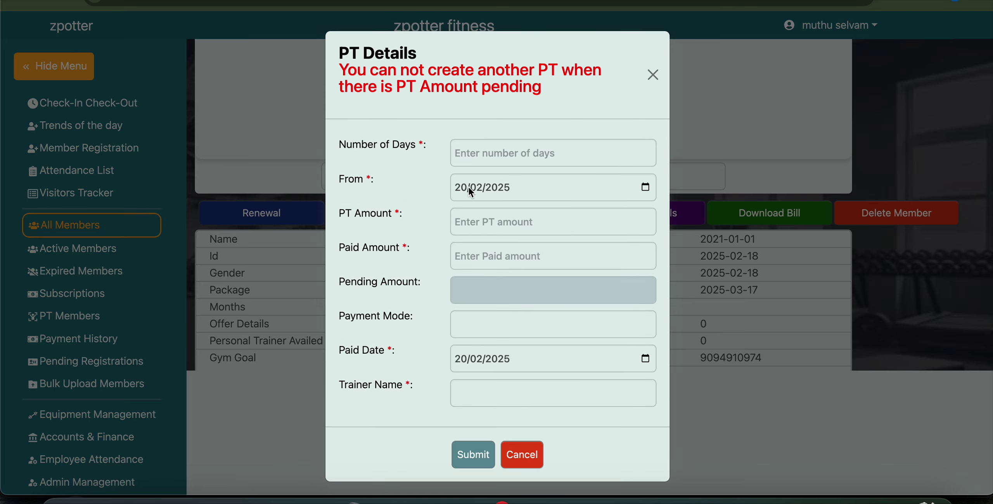
click(483, 156)
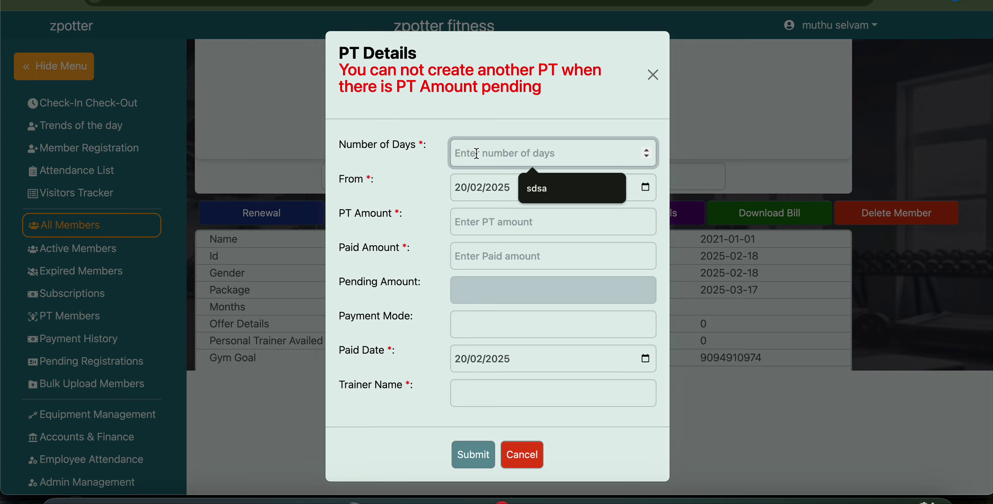
click(468, 188)
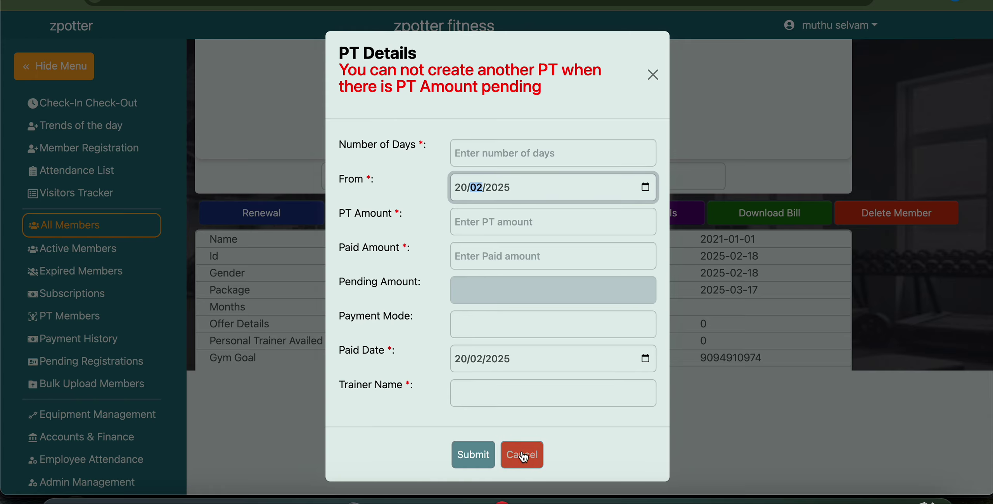
click(522, 454)
scroll(508, 256, down, 10)
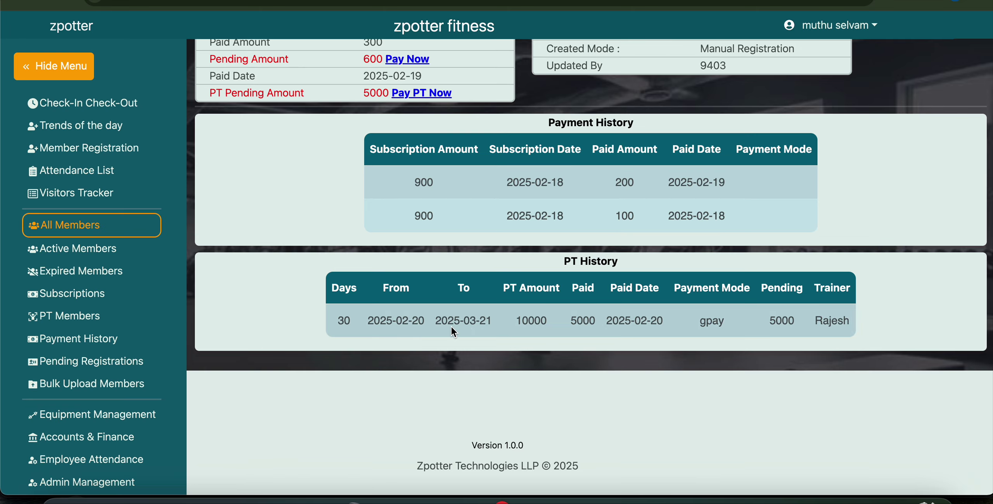
drag(437, 320, 536, 319)
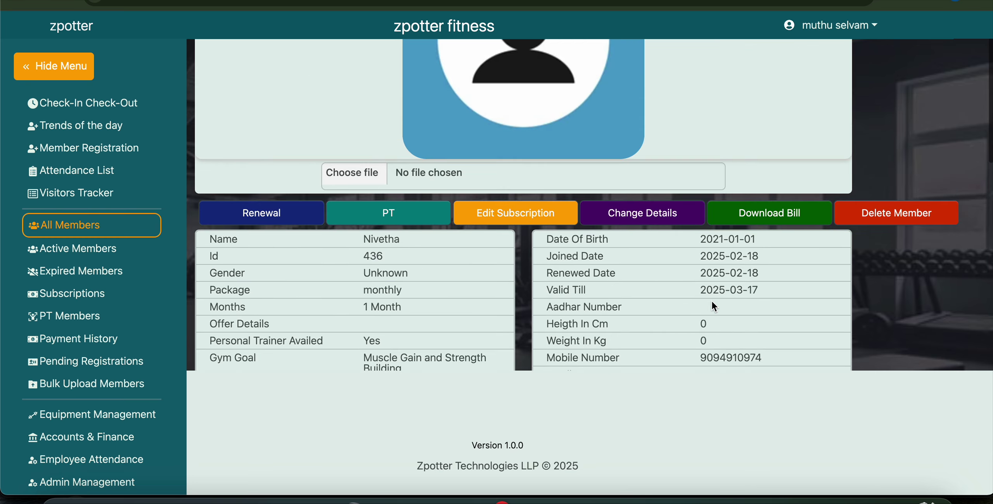
scroll(272, 296, down, 5)
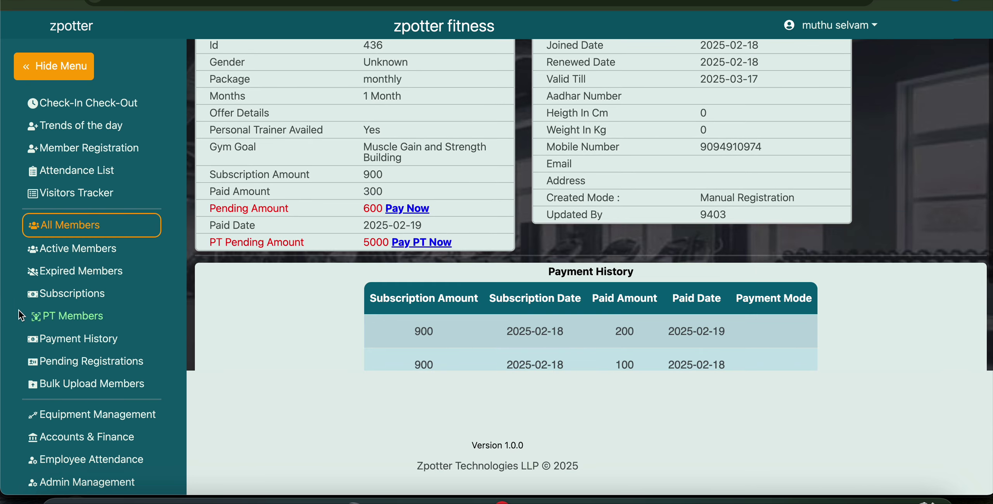
Show the PT Members list and scroll it to find the new 30-day record at the top.
click(76, 324)
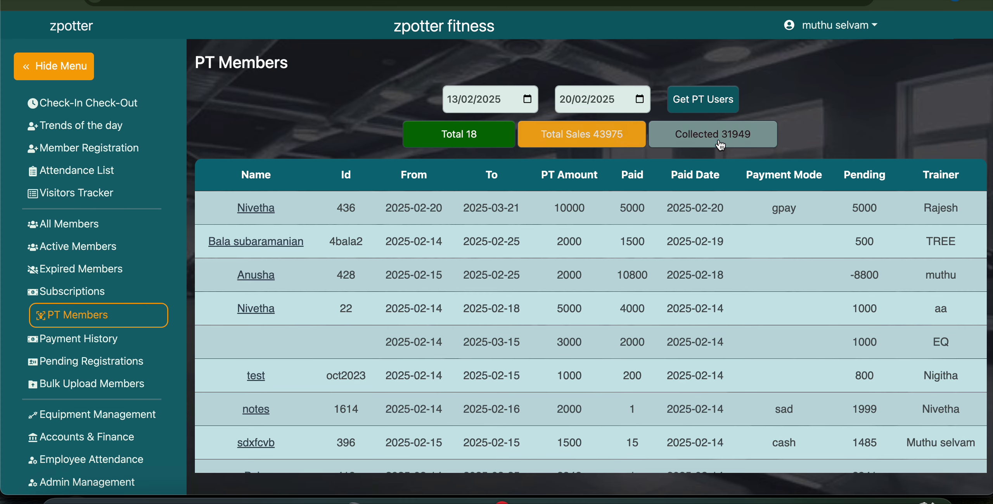
scroll(675, 297, down, 8)
scroll(673, 292, up, 8)
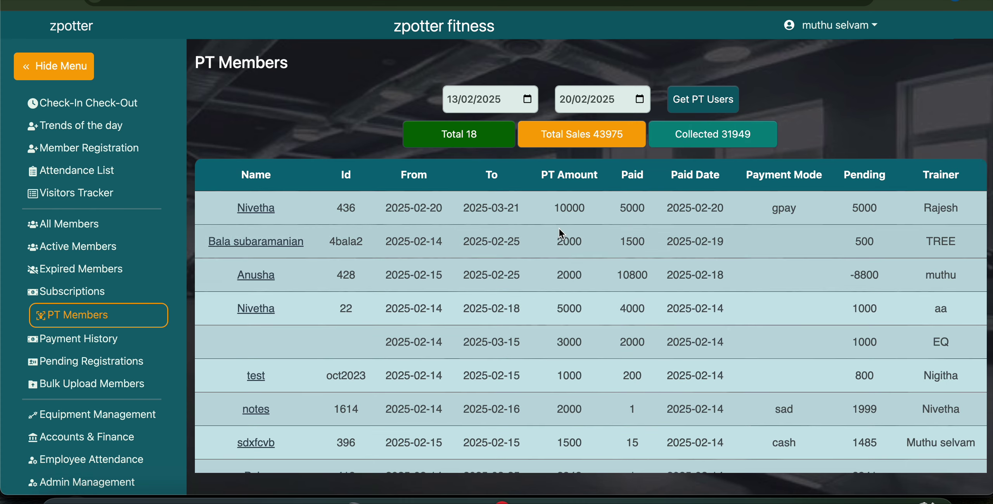
Go to Visitors Tracker and edit the visitor with reminder date 2025-02-16.
click(74, 196)
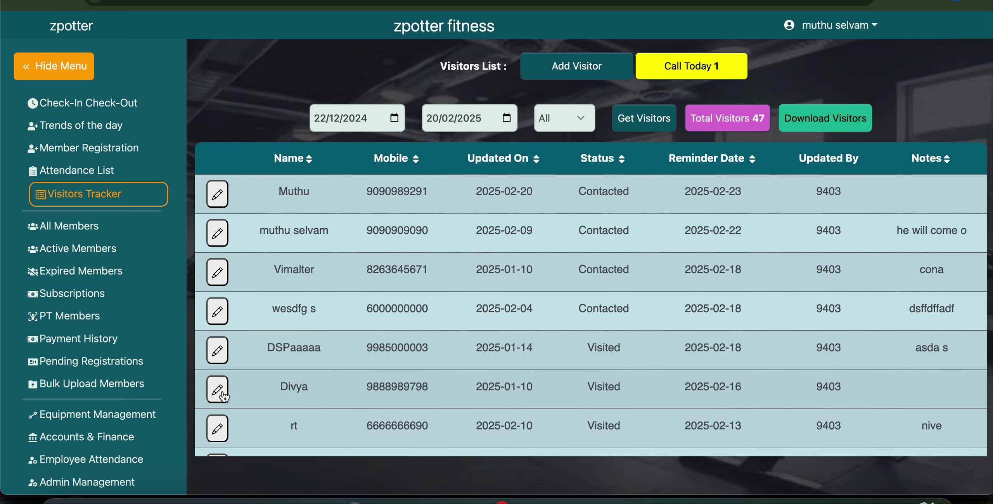
click(219, 390)
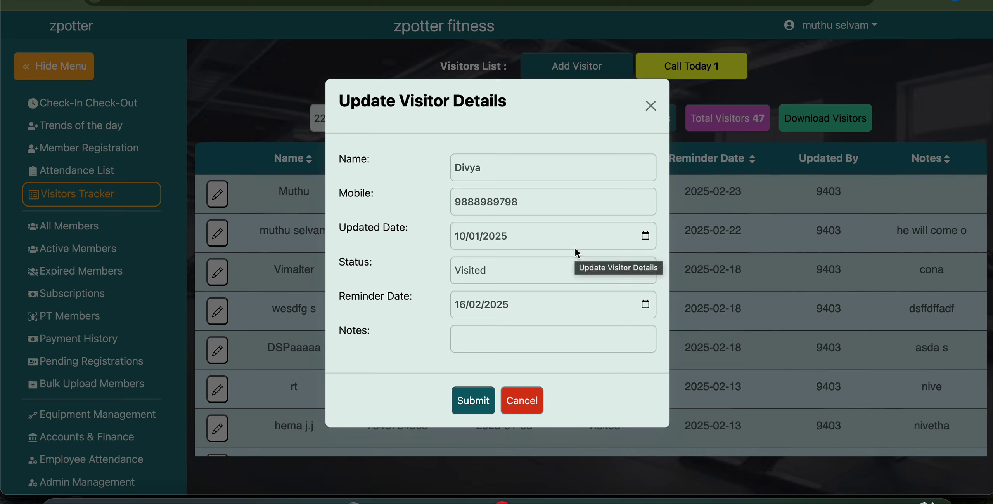
Set the visitor's reminder date to 2025-02-23, add the note 'call her', and submit.
click(647, 306)
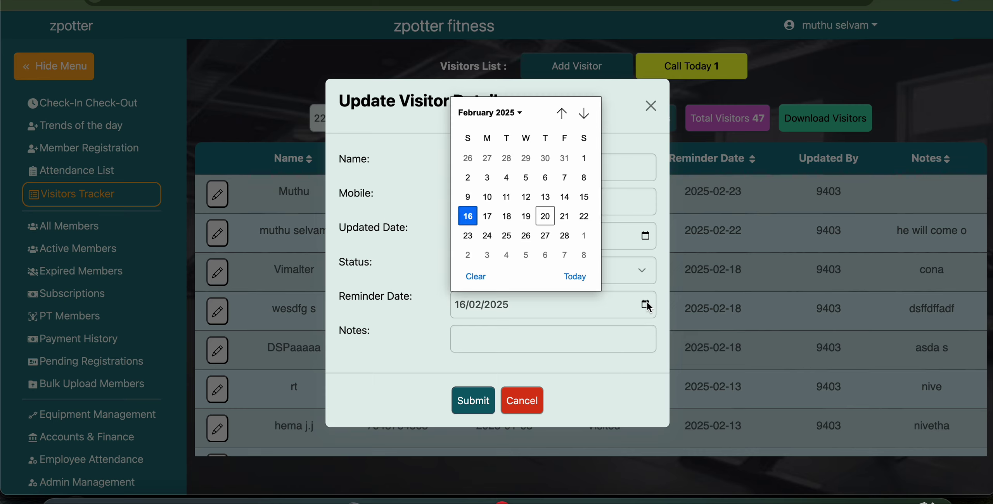
click(468, 237)
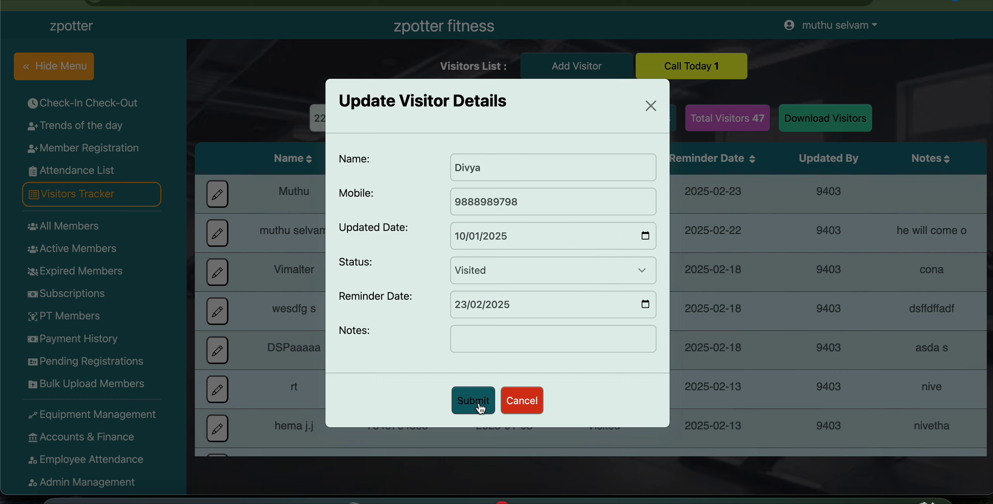
click(473, 345)
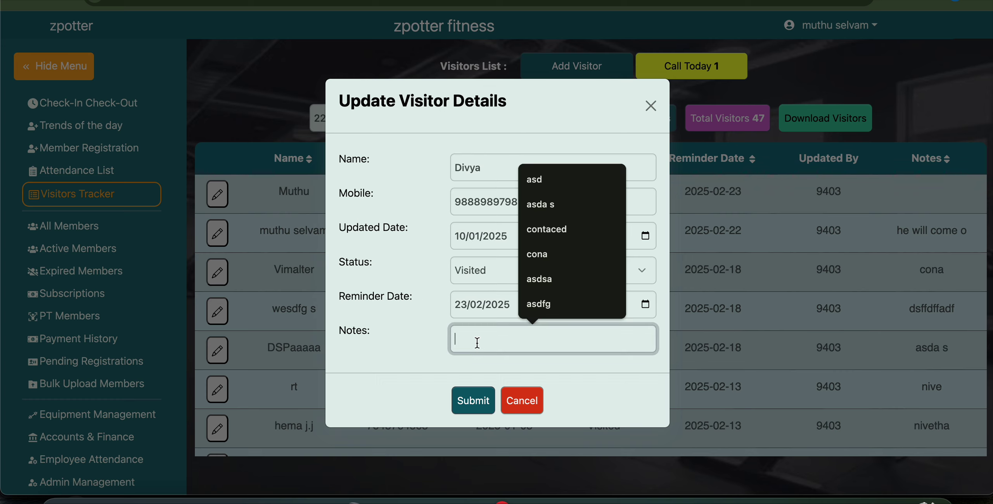
text(call her)
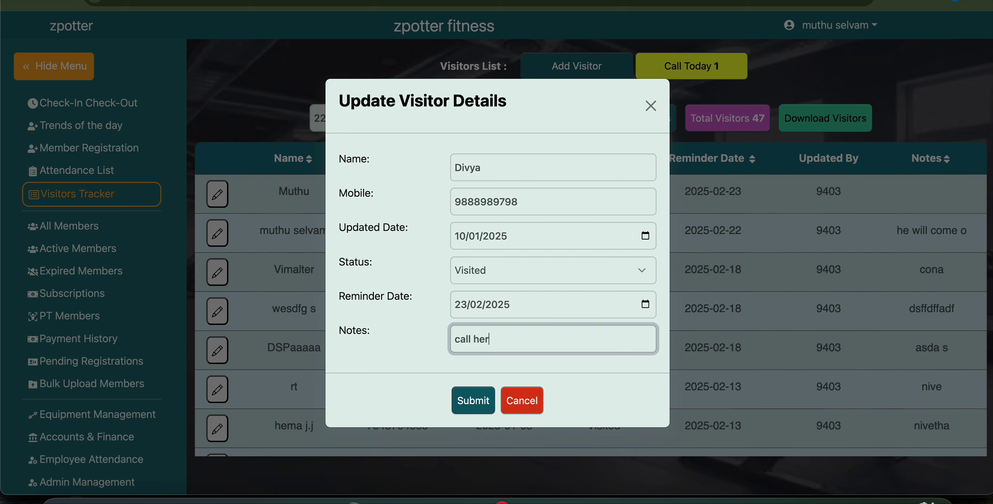
click(473, 403)
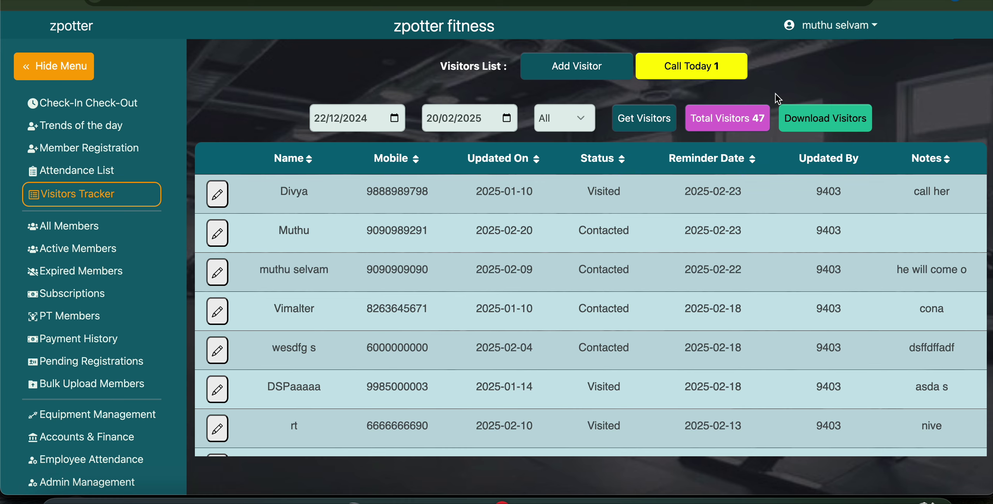
Filter to Call Today, check the 2025-02-20 reminder, then return to all visitors.
click(683, 66)
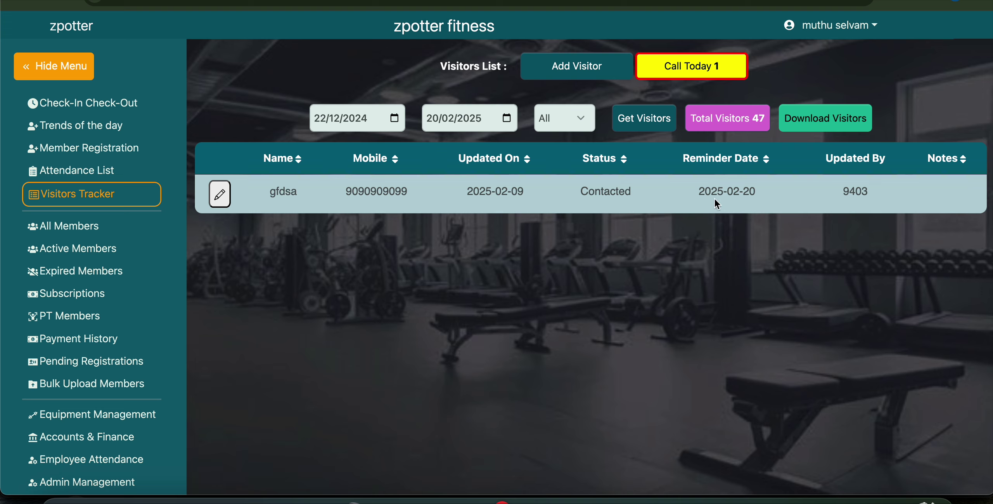
drag(702, 193, 765, 198)
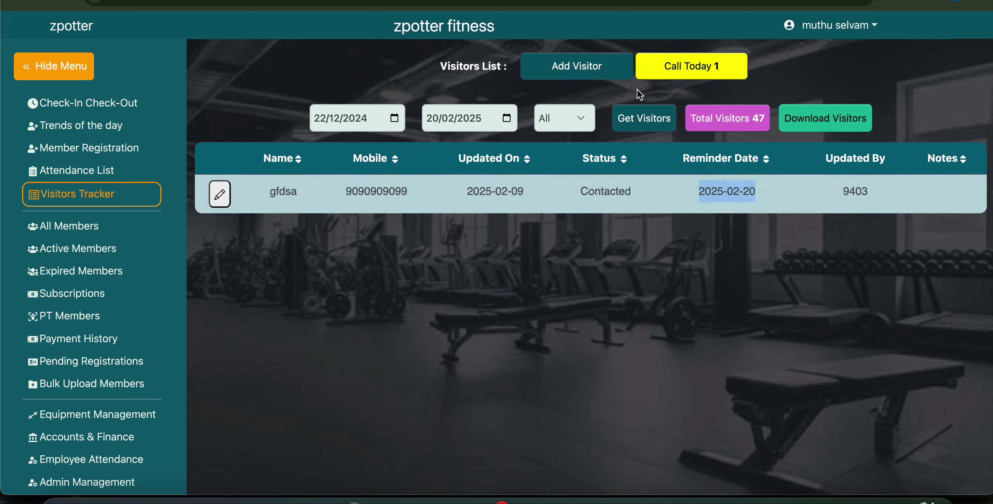
click(729, 122)
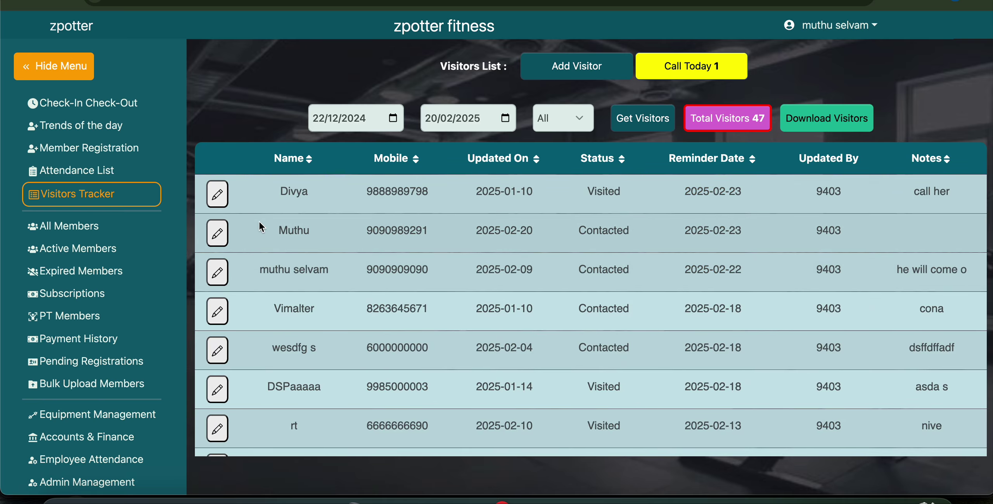
Change the 2025-02-23 visitor's reminder to 20/02/2025, save, and filter to Call Today.
click(217, 233)
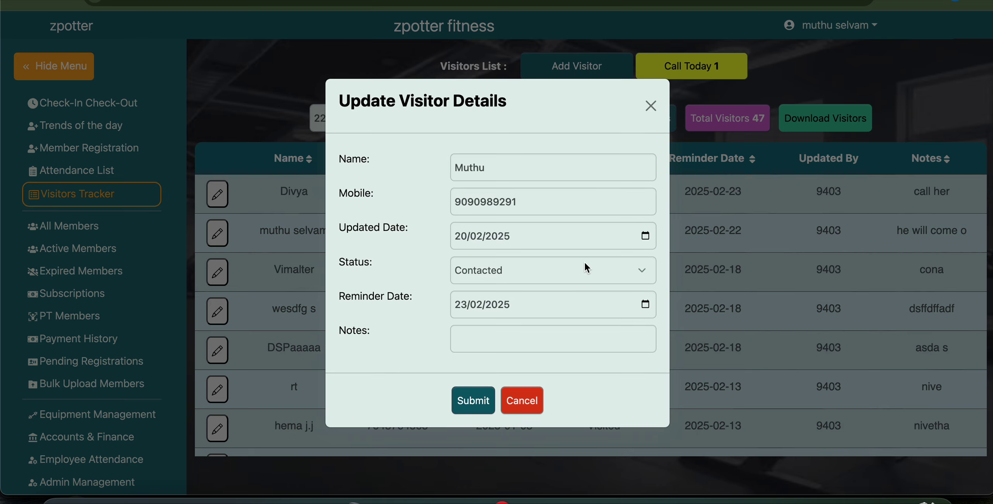
click(646, 304)
click(543, 216)
click(473, 415)
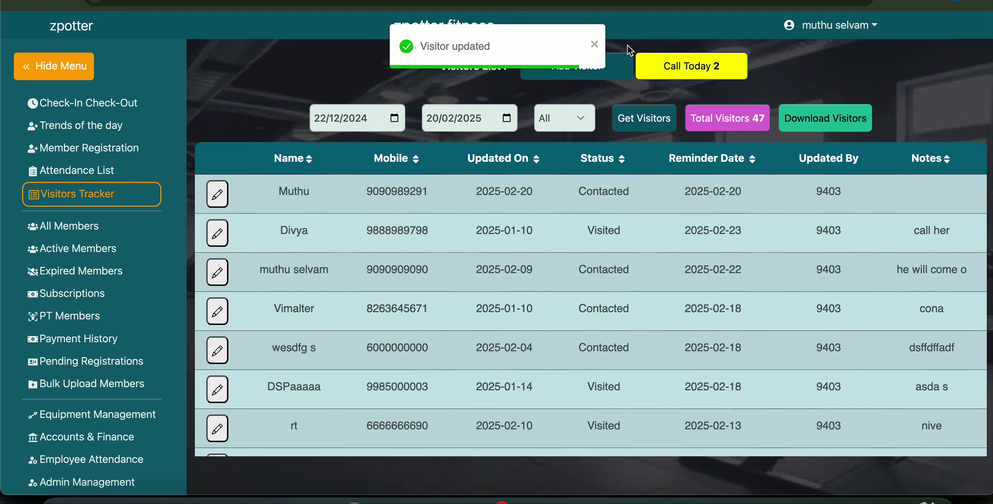
click(593, 44)
click(713, 68)
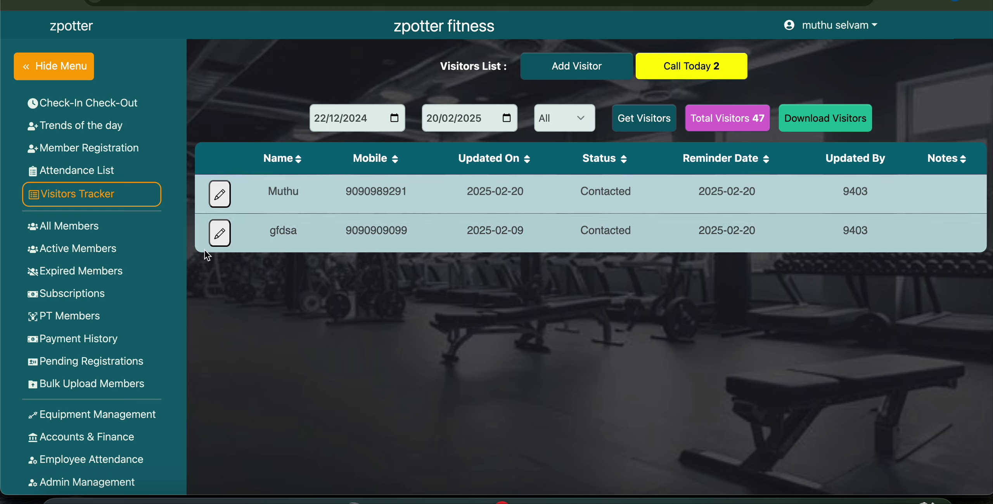
Log out, then sign in again with the saved user ID and the account password.
click(858, 31)
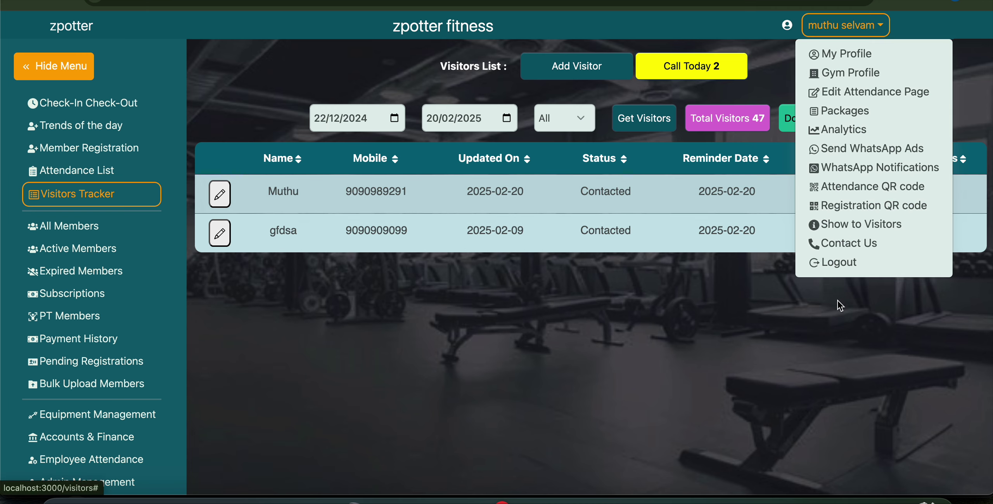
click(856, 263)
click(472, 166)
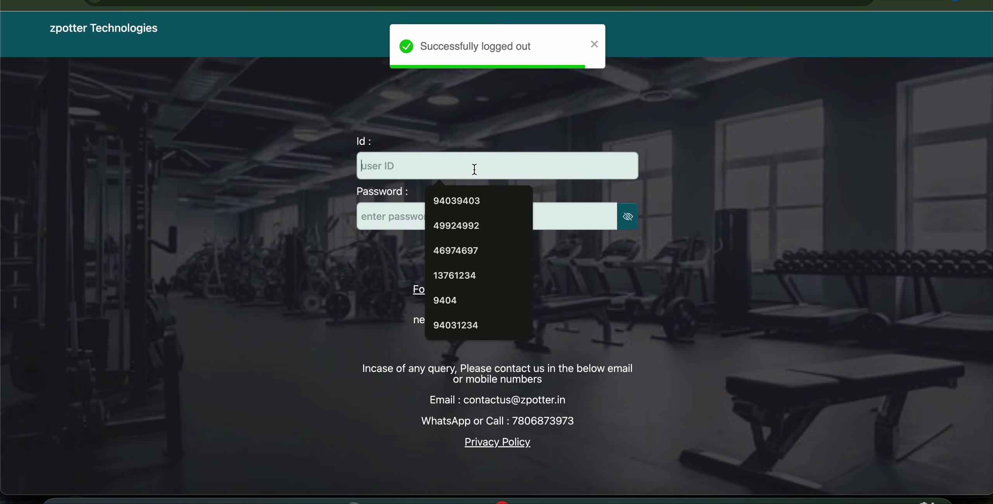
click(466, 197)
click(388, 215)
text(1234567)
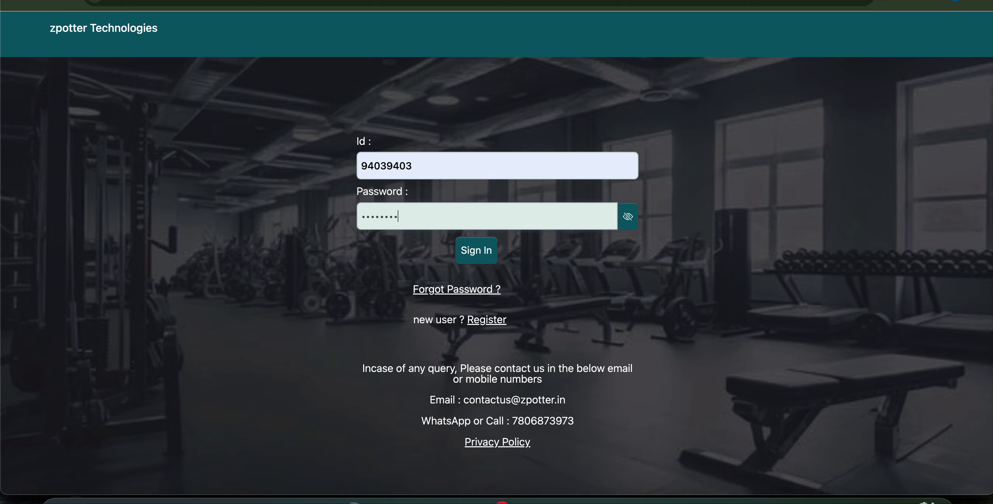
text(8)
key(Return)
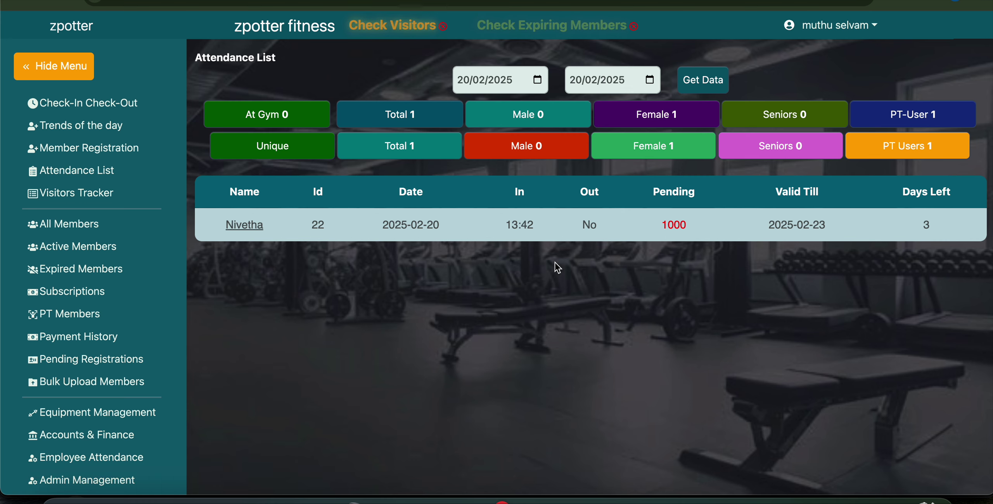
Open Check Visitors and point out the three 2025-02-20 reminder dates.
click(385, 29)
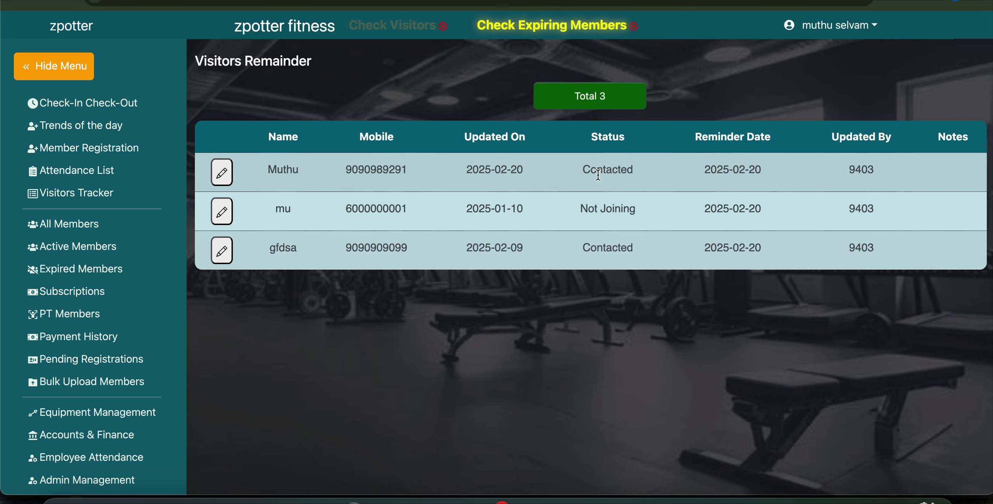
drag(705, 168, 772, 240)
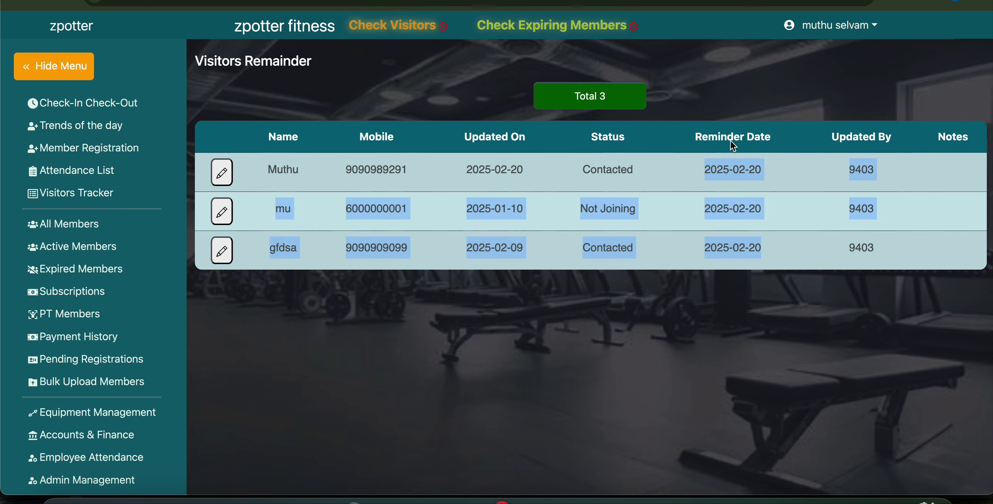
click(720, 96)
drag(706, 167, 762, 245)
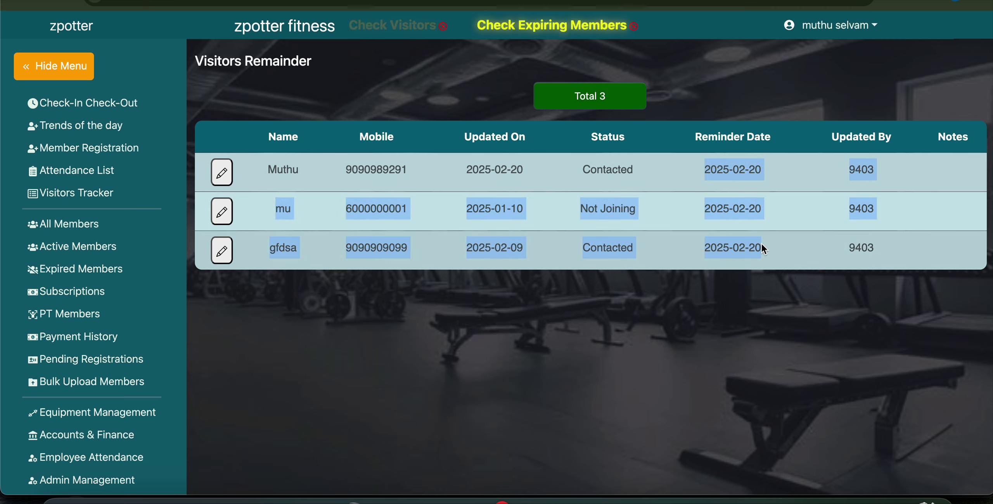
Open the first visitor's edit dialog and close it without changes.
double_click(380, 169)
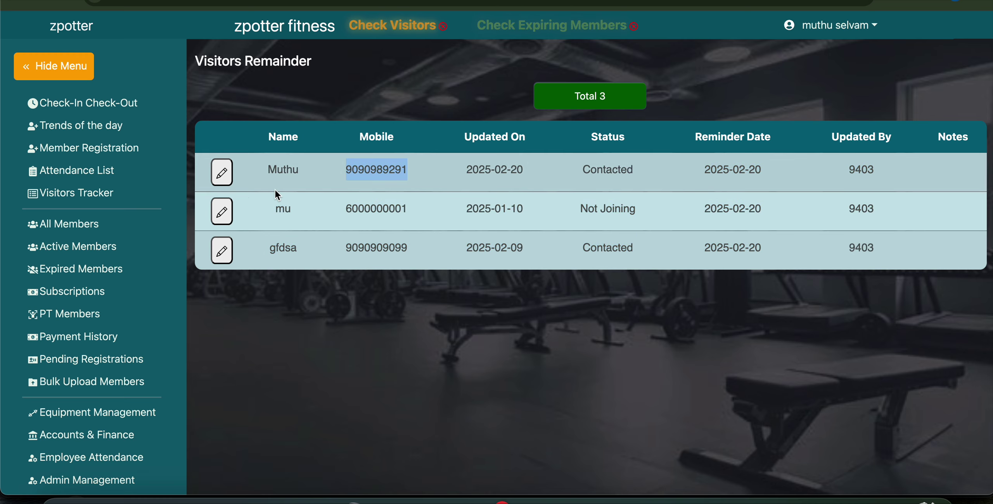
click(222, 173)
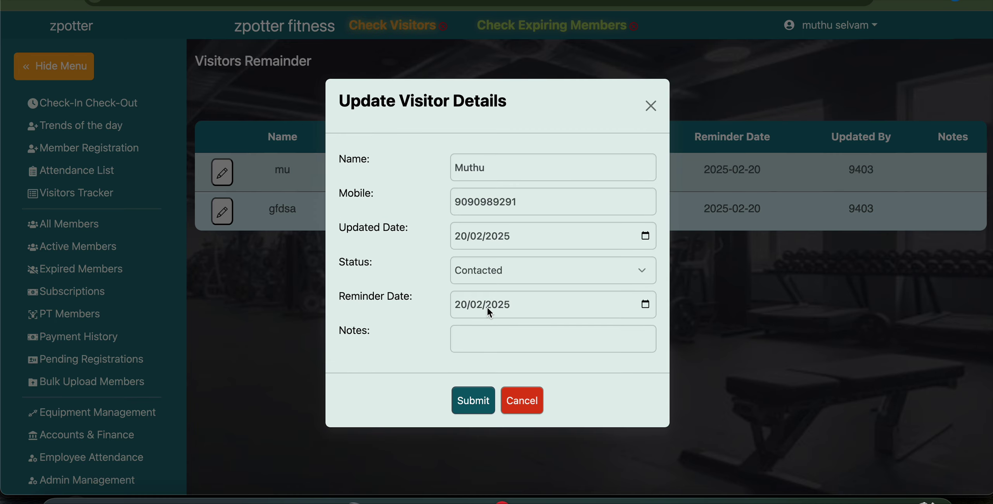
click(523, 400)
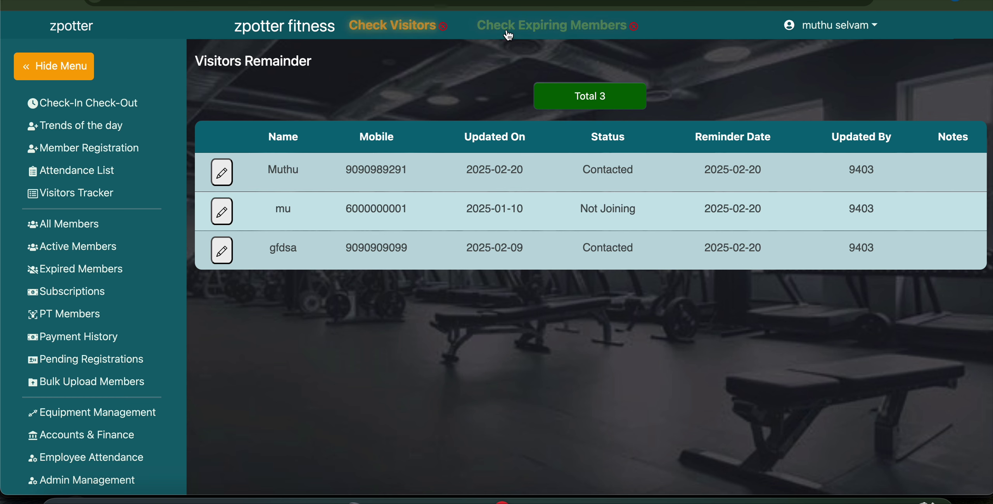
Review the seven members expiring today with their valid-till dates and plans, then return to the 20/02/2025 attendance list.
click(548, 27)
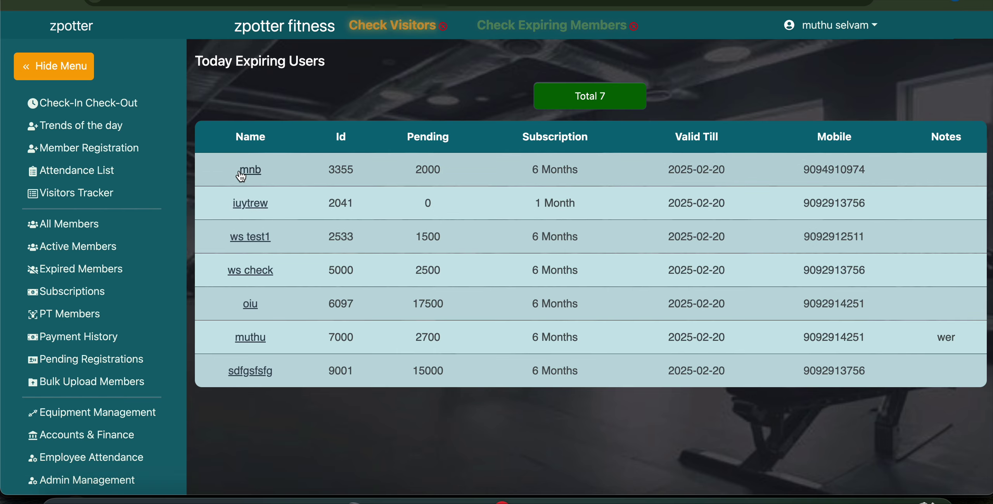
drag(249, 184, 459, 321)
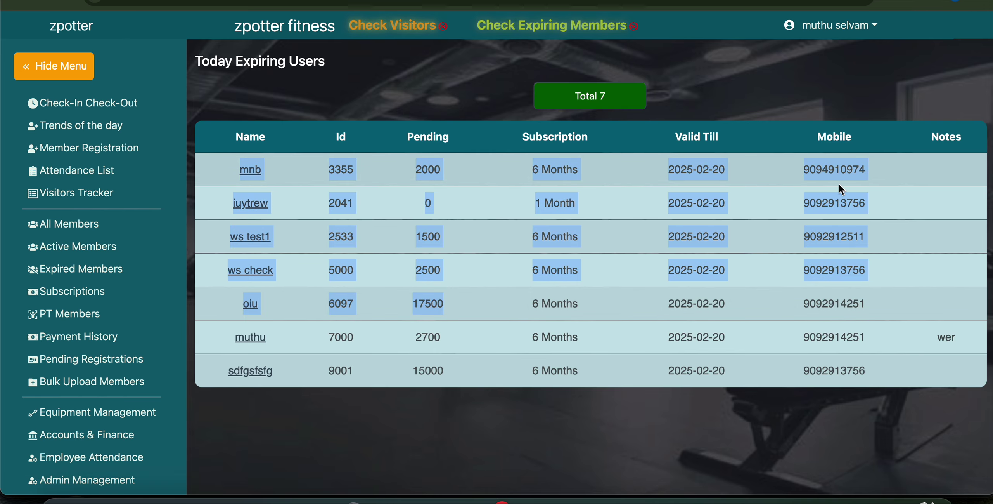
drag(667, 169, 744, 347)
scroll(743, 347, down, 2)
click(472, 58)
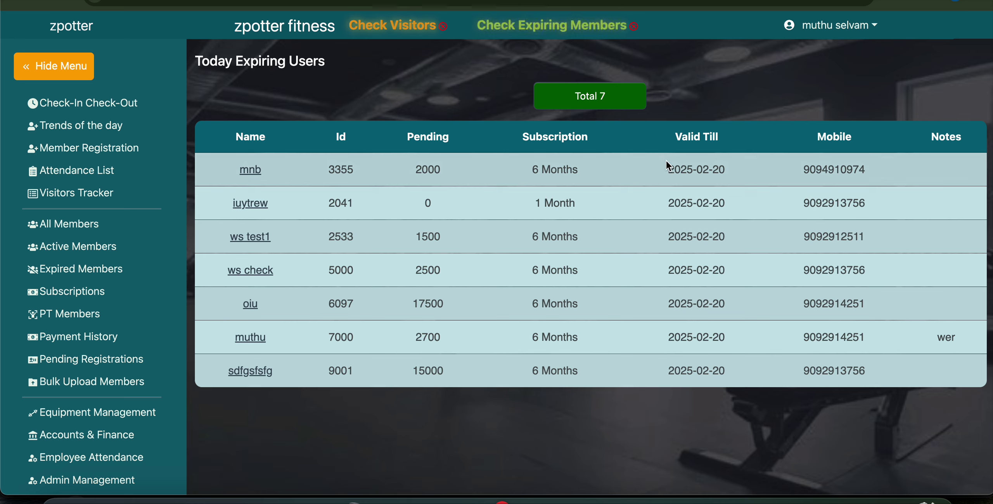
click(446, 37)
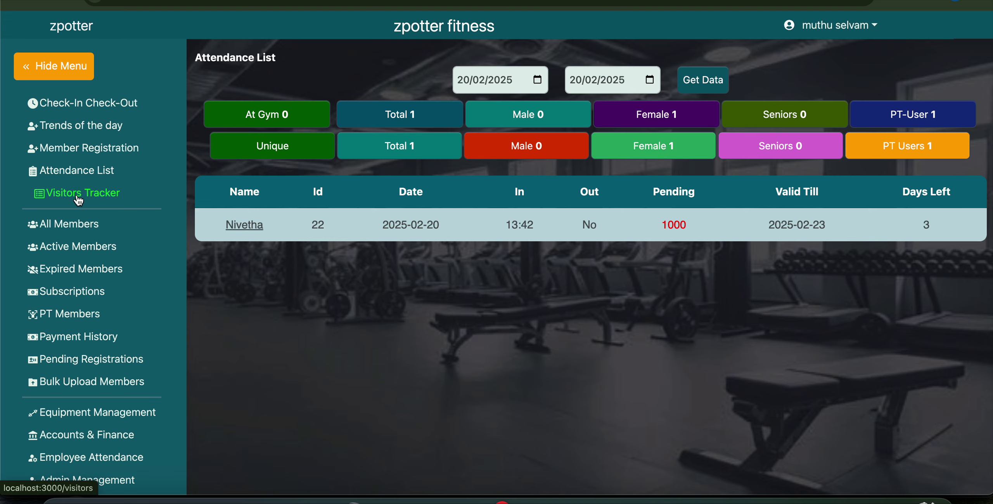
Check the 47-visitor list's reminder dates and the expired members, ending on the Active Members page.
click(151, 193)
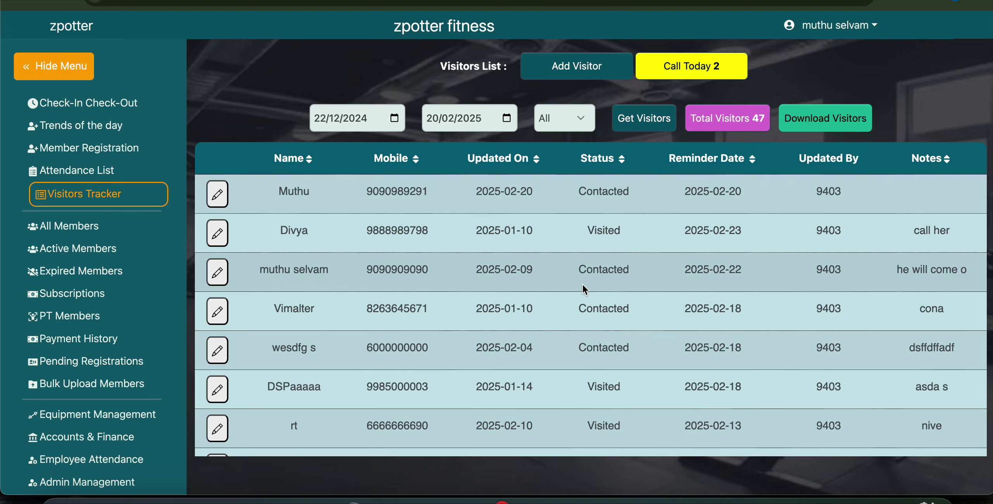
drag(684, 183, 724, 267)
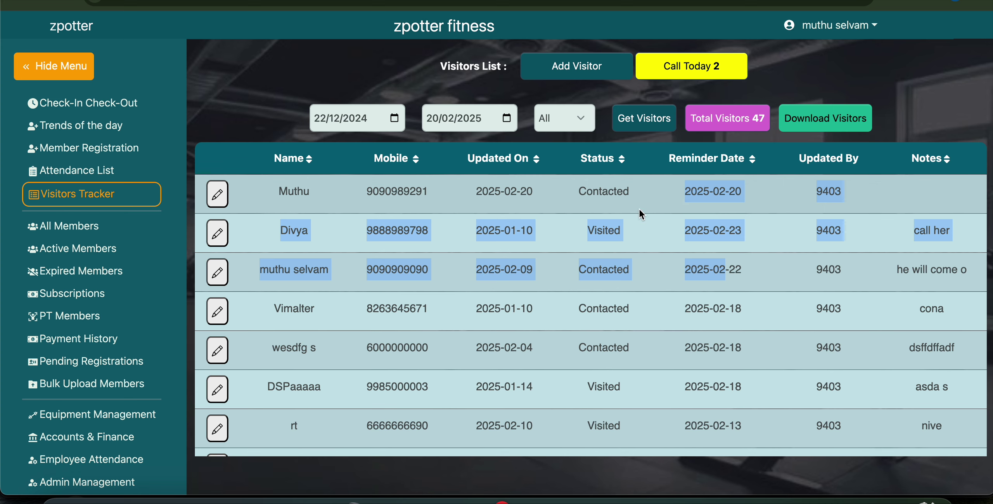
click(76, 271)
click(82, 248)
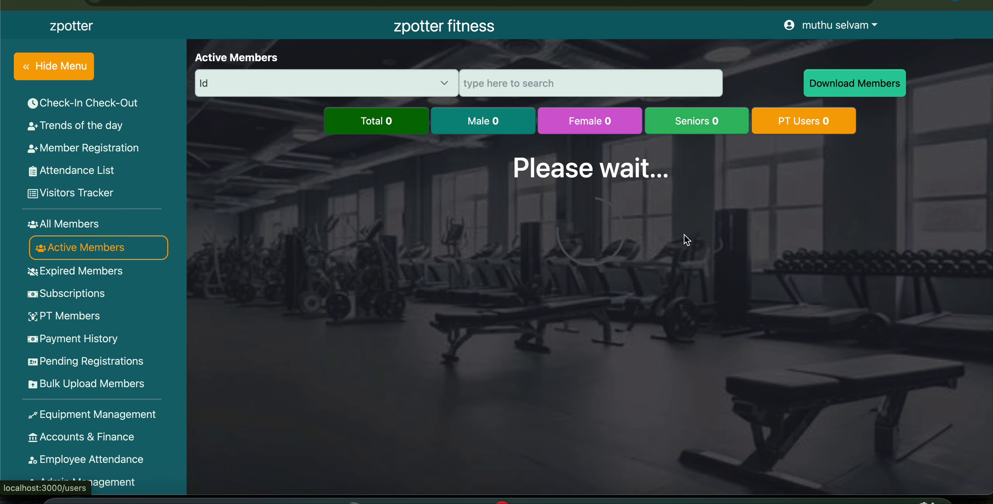